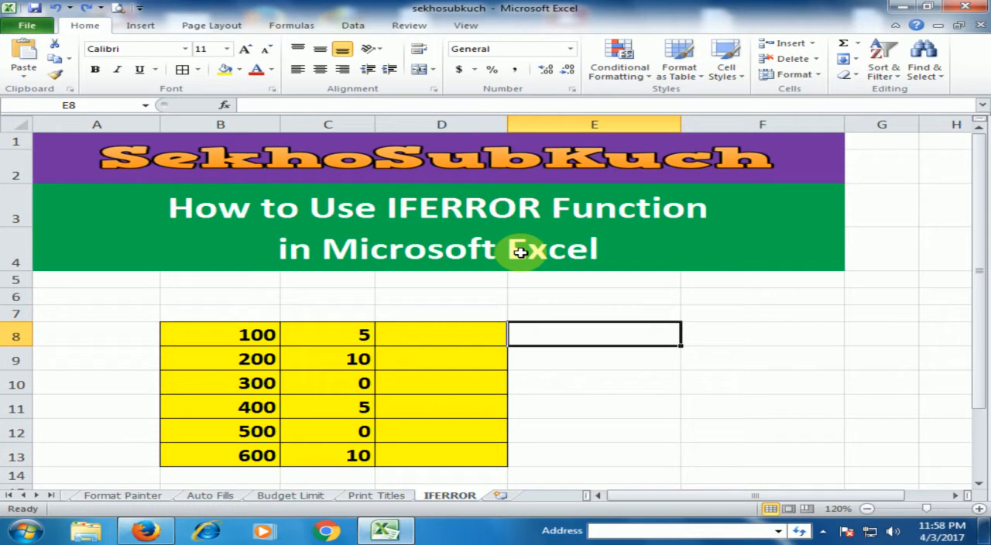
Step: Enter the formula =B8/C8 in cell D8 and fill it down through D13
left_click(453, 337)
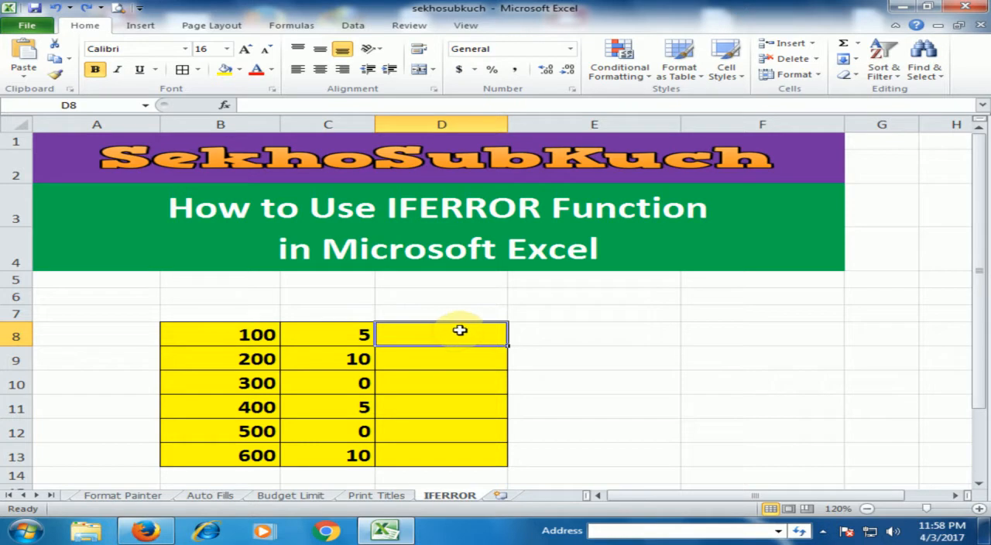
type("=")
left_click(251, 337)
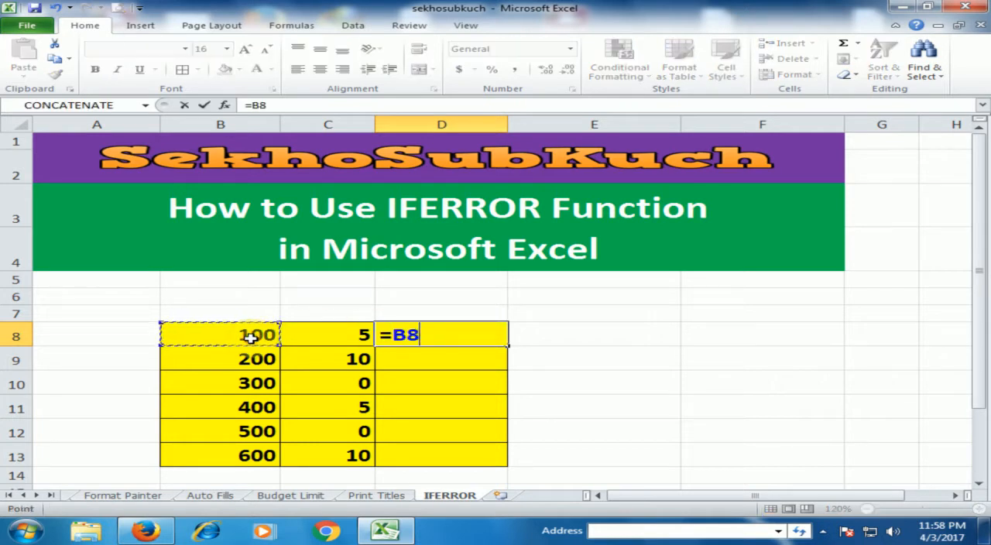
type("/")
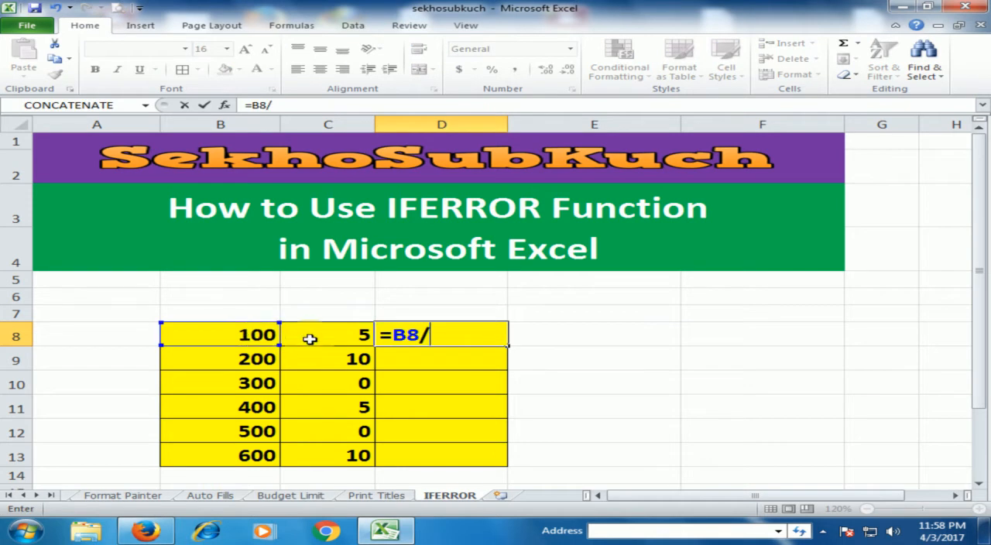
left_click(352, 336)
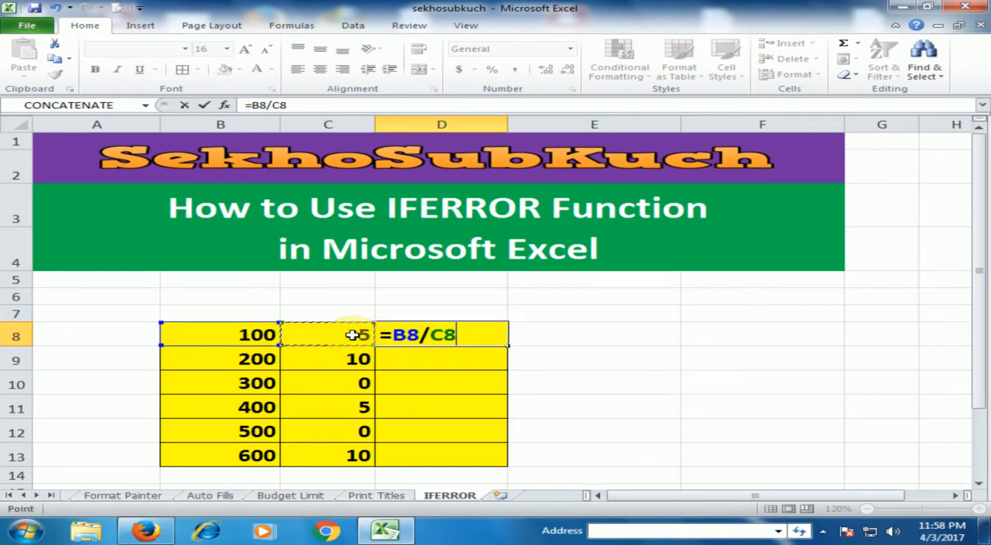
key("Return")
left_click(470, 333)
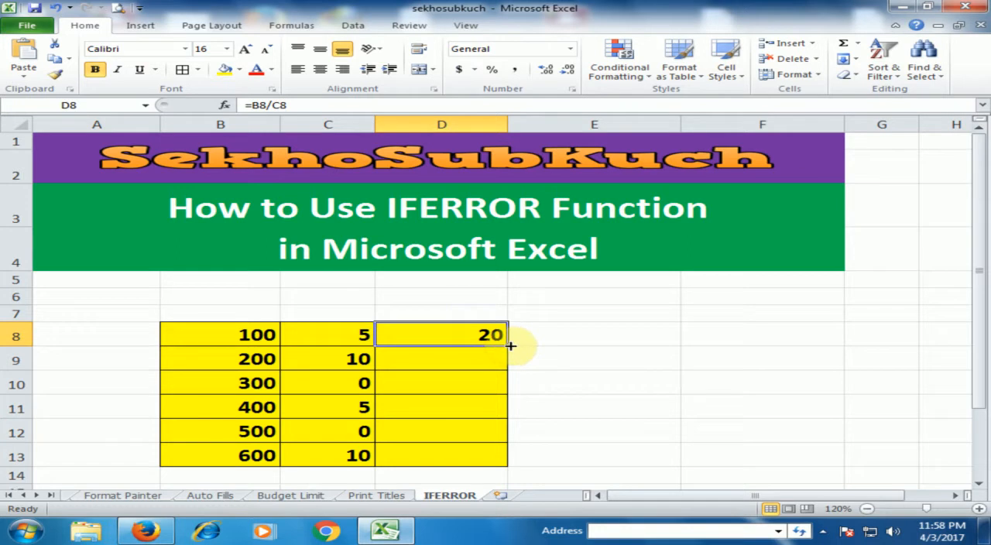
left_click_drag(511, 345, 481, 468)
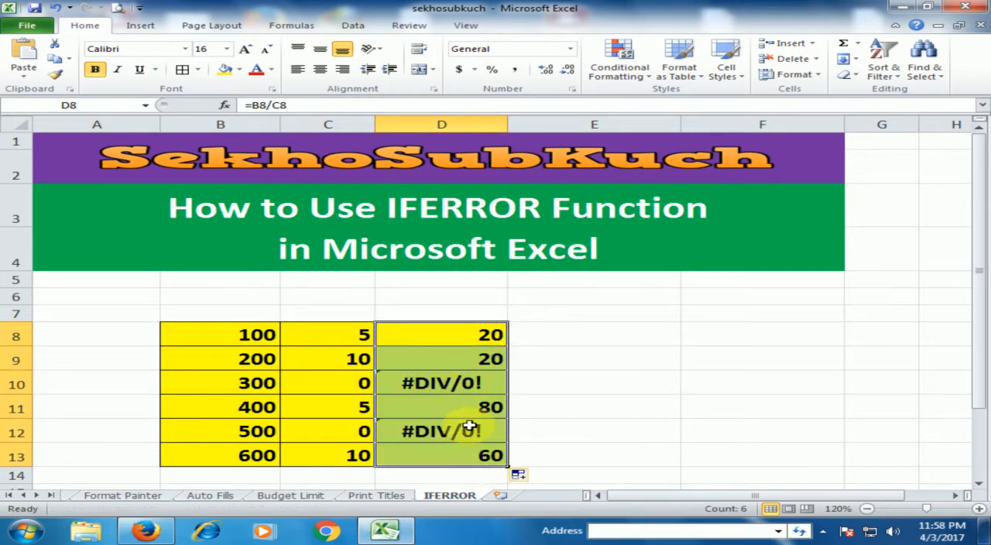
Step: Clear the division formulas from cells D8 through D13
left_click(443, 383)
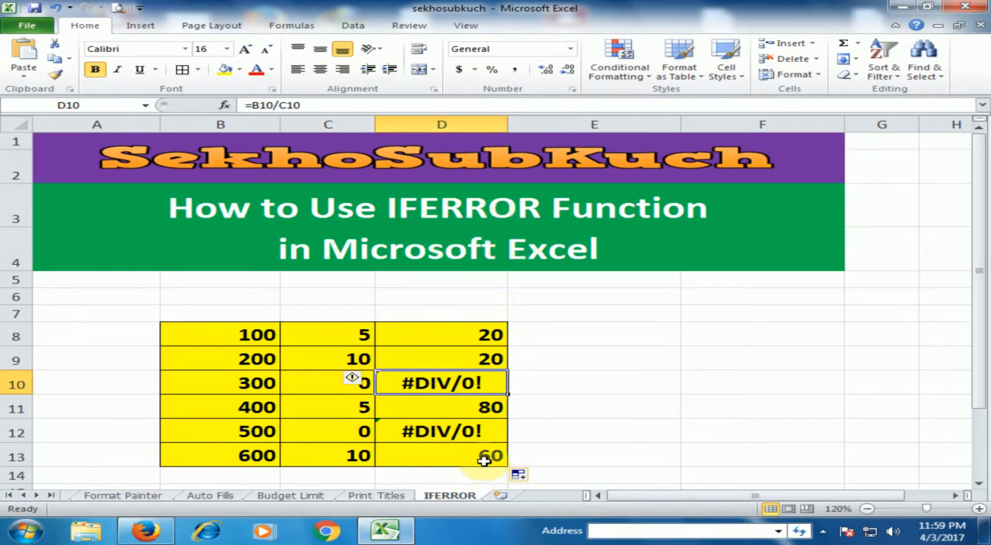
left_click(492, 335)
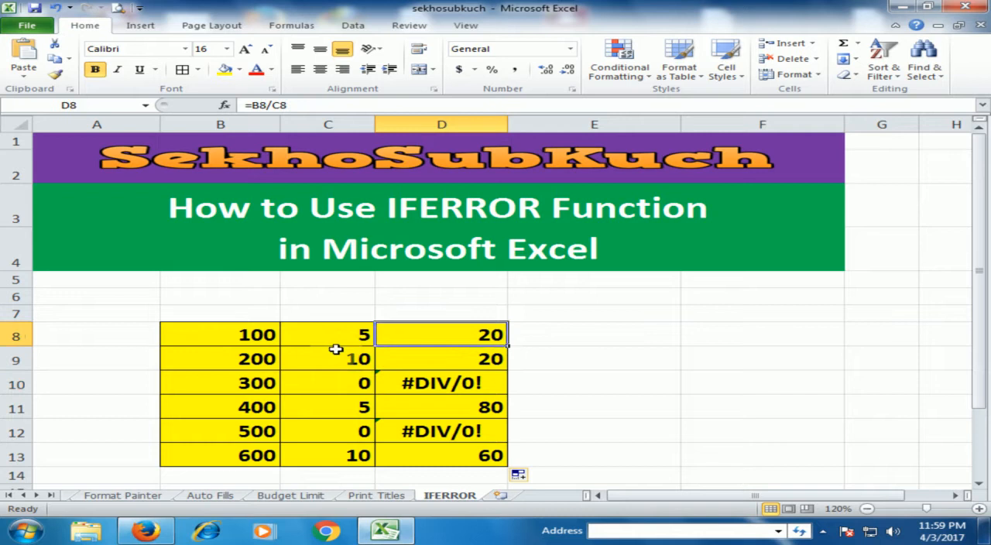
left_click_drag(484, 337, 454, 454)
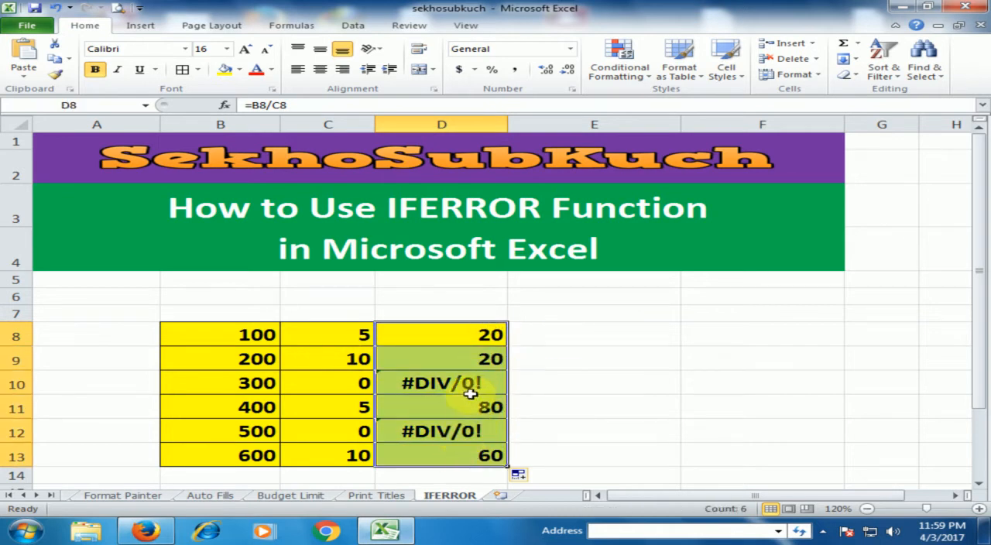
key("Delete")
Step: Enter =IFERROR(B8/C8,"") in cell D8 so that division errors return an empty text
left_click(481, 329)
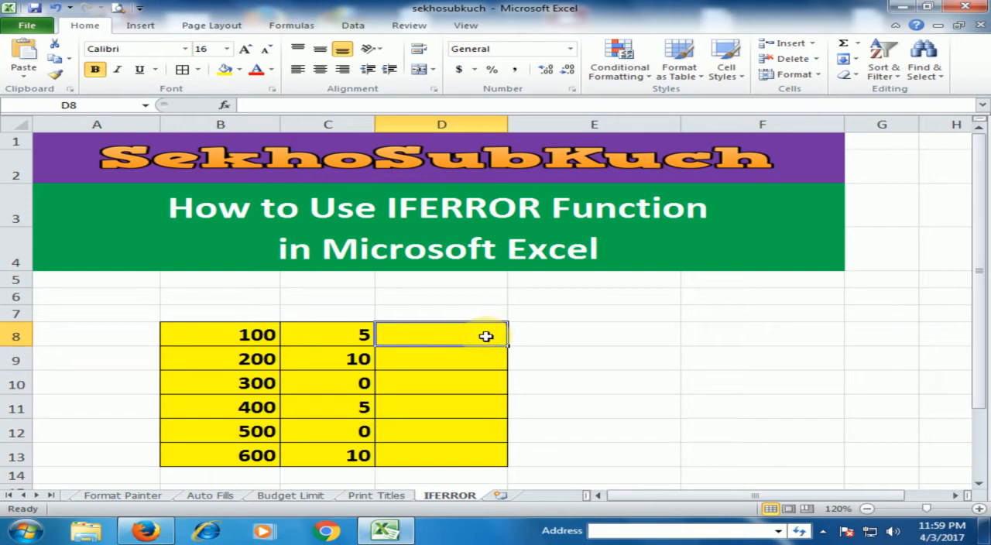
type("=")
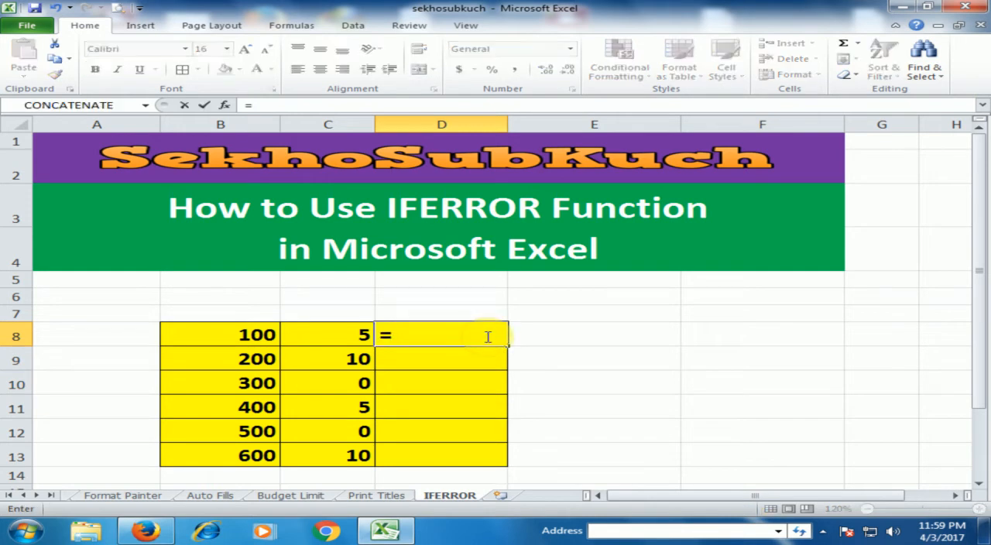
type("ife")
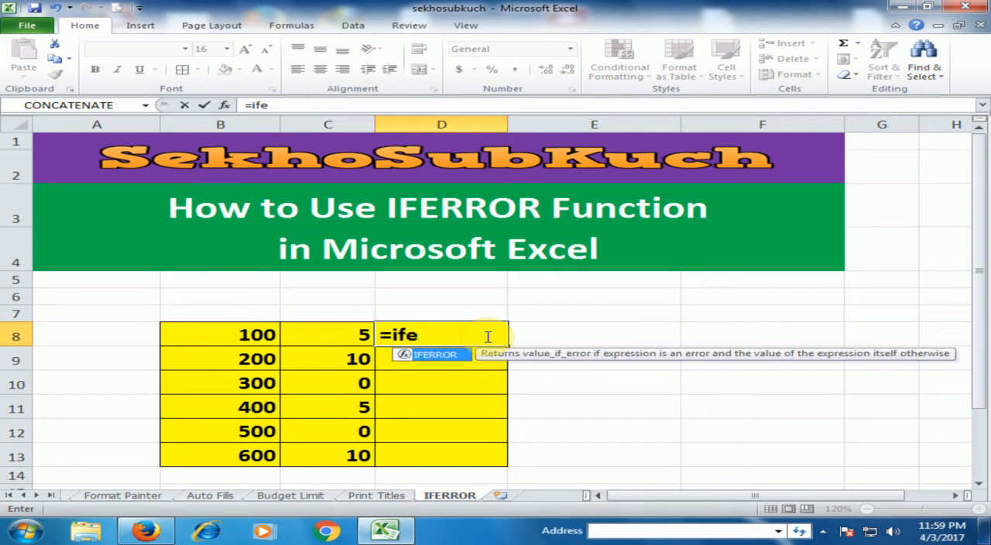
key("Tab")
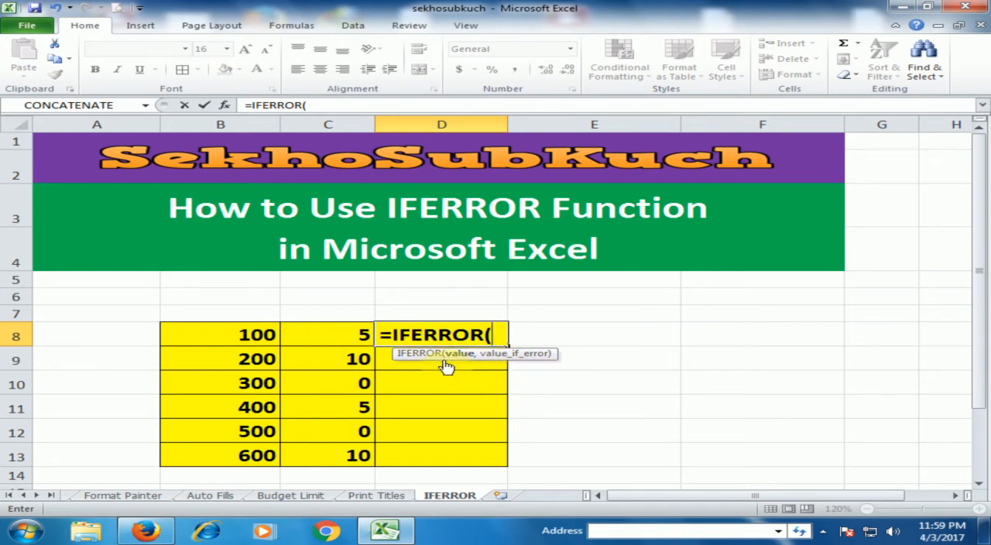
left_click(253, 335)
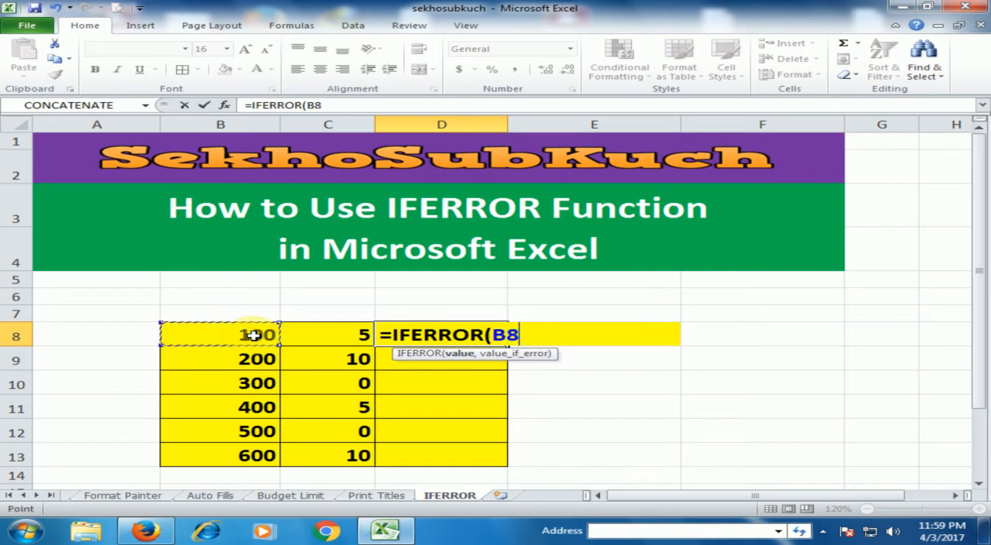
type("/")
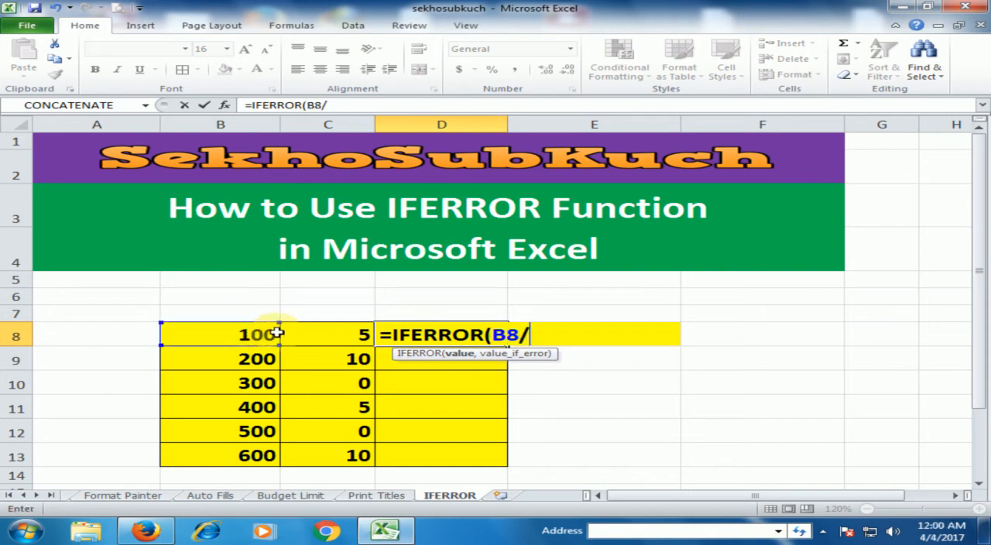
left_click(314, 333)
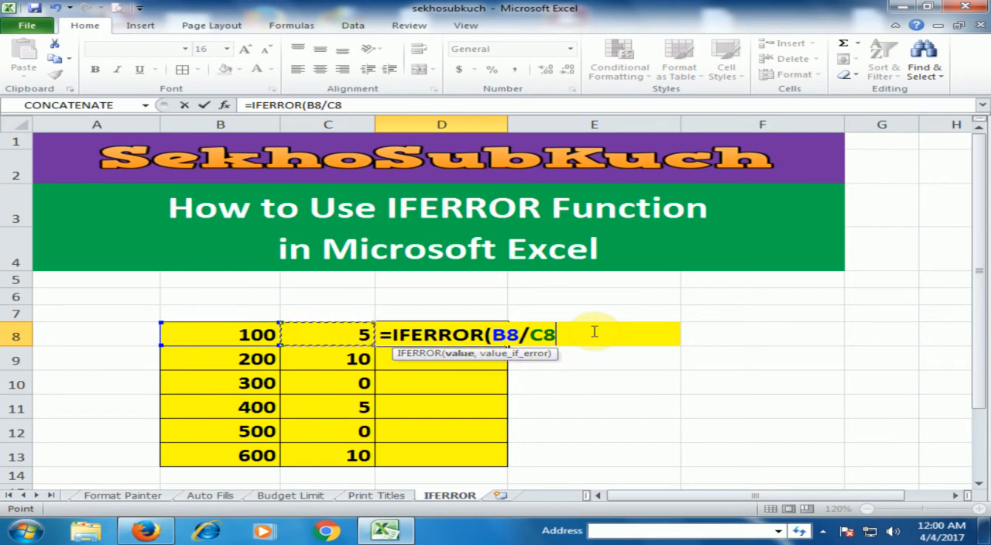
type(",")
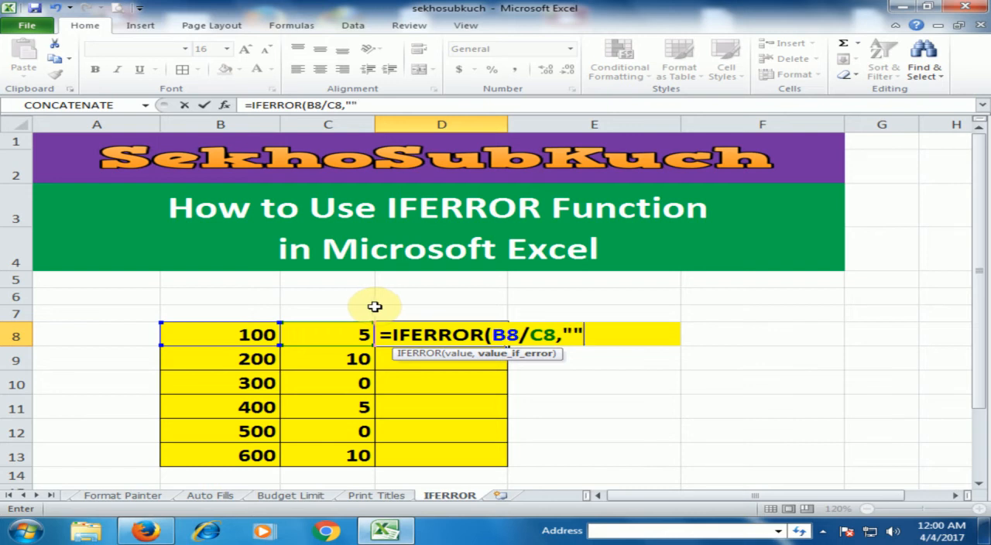
type(")")
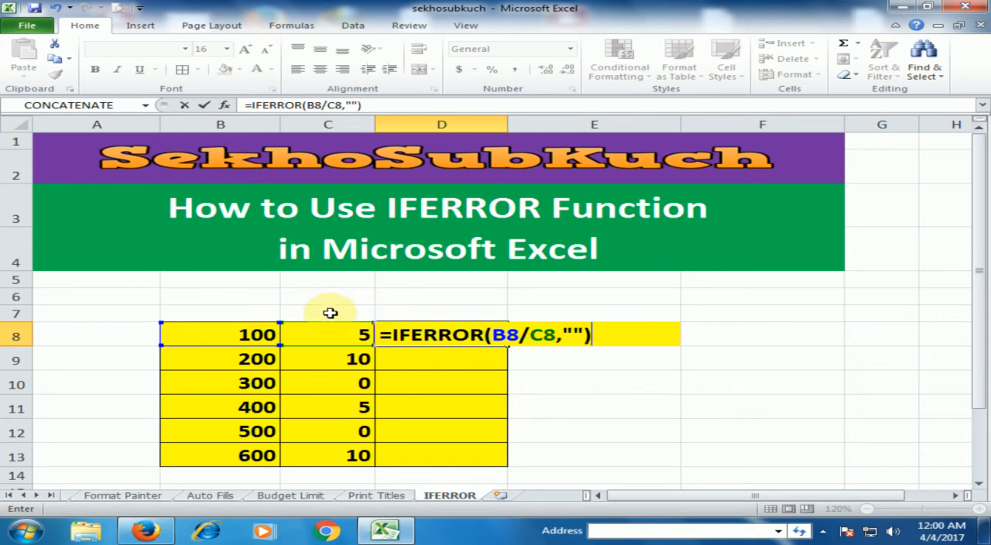
key("Return")
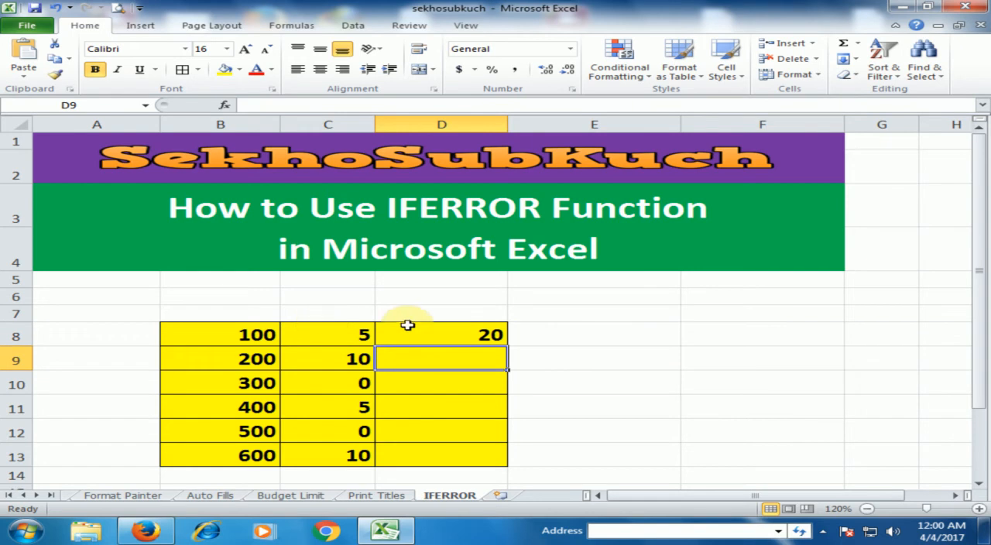
Step: Fill the IFERROR formula from D8 down through D13 and check the formulas in D10 and D12
left_click(468, 335)
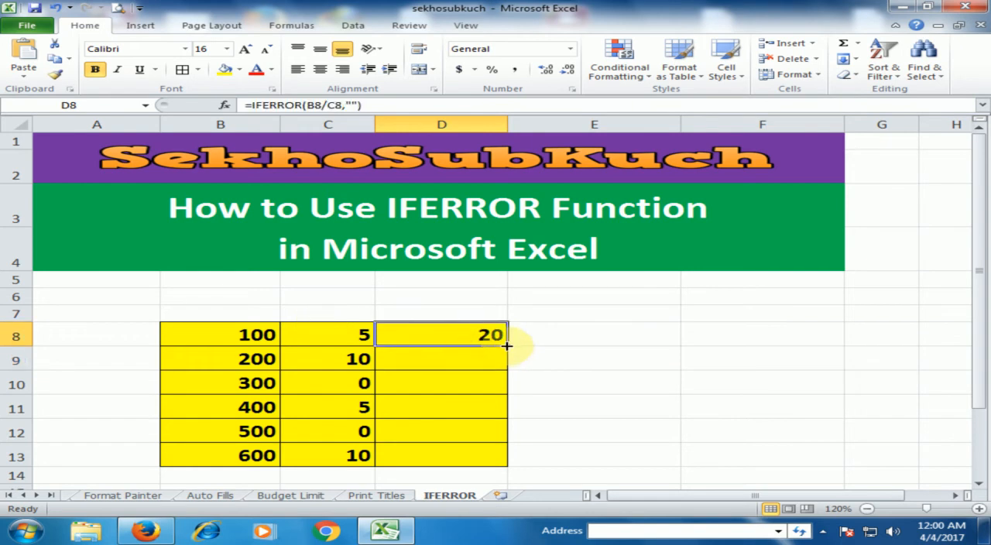
left_click_drag(507, 345, 491, 463)
left_click(463, 385)
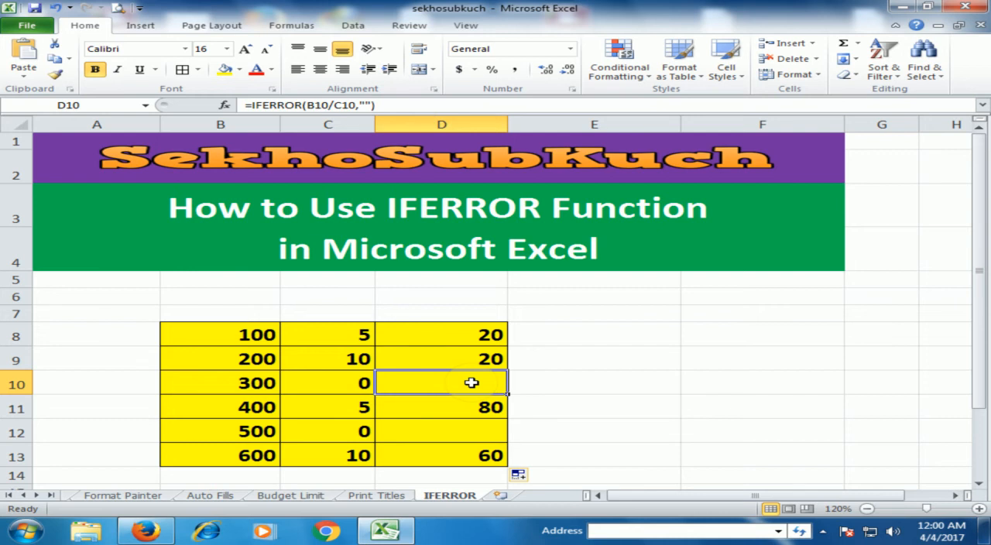
left_click(461, 433)
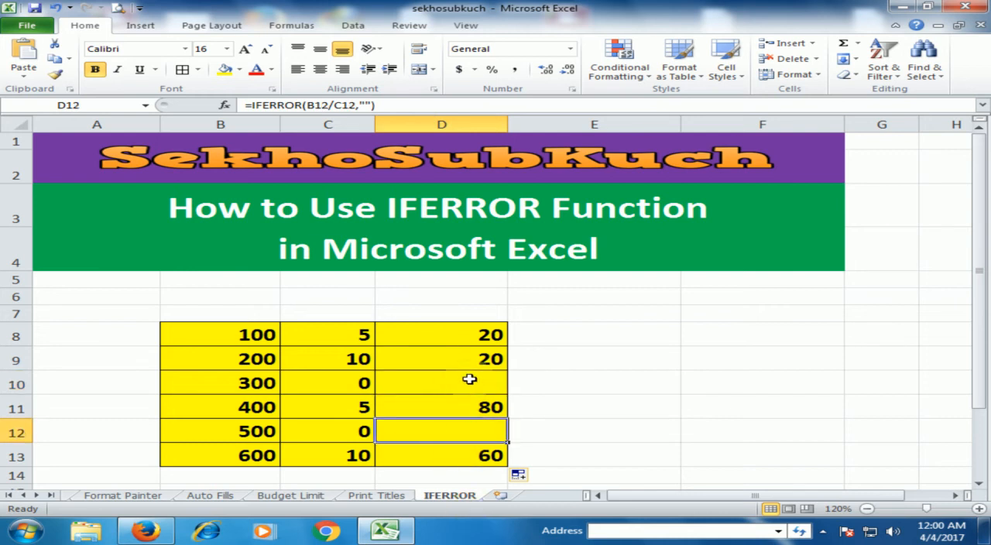
Step: Change the error value in D8's IFERROR formula to "We cannot divide by zero"
left_click(474, 338)
double_click(475, 338)
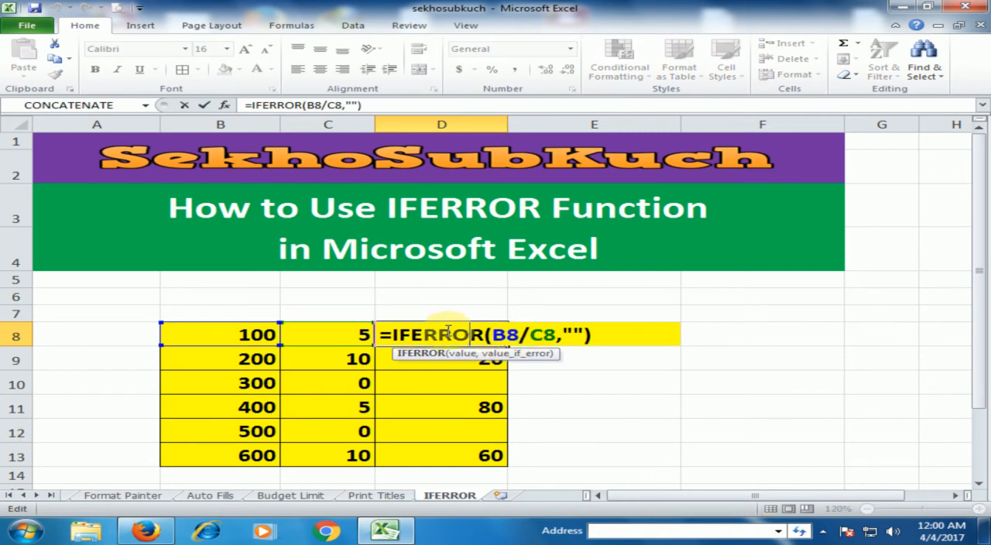
left_click(575, 334)
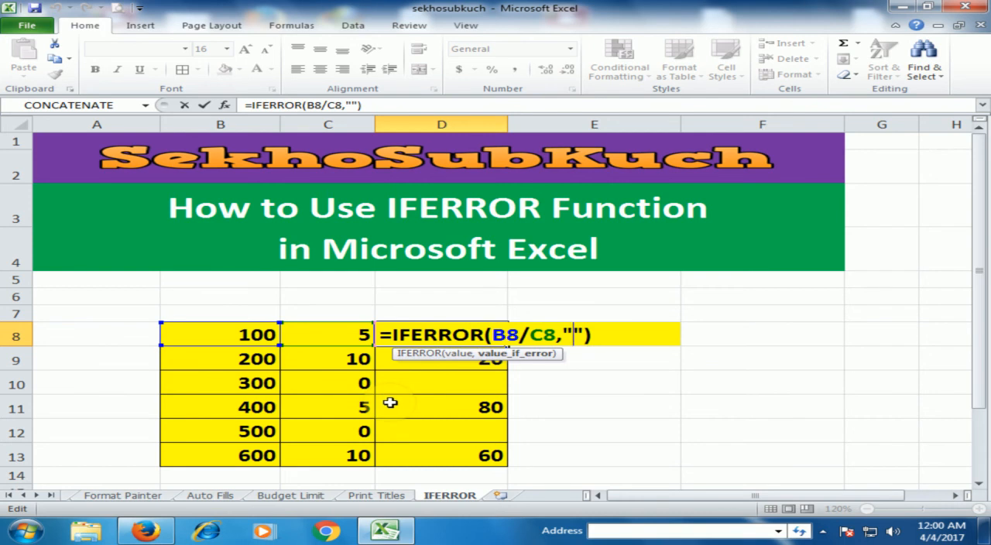
type("We ")
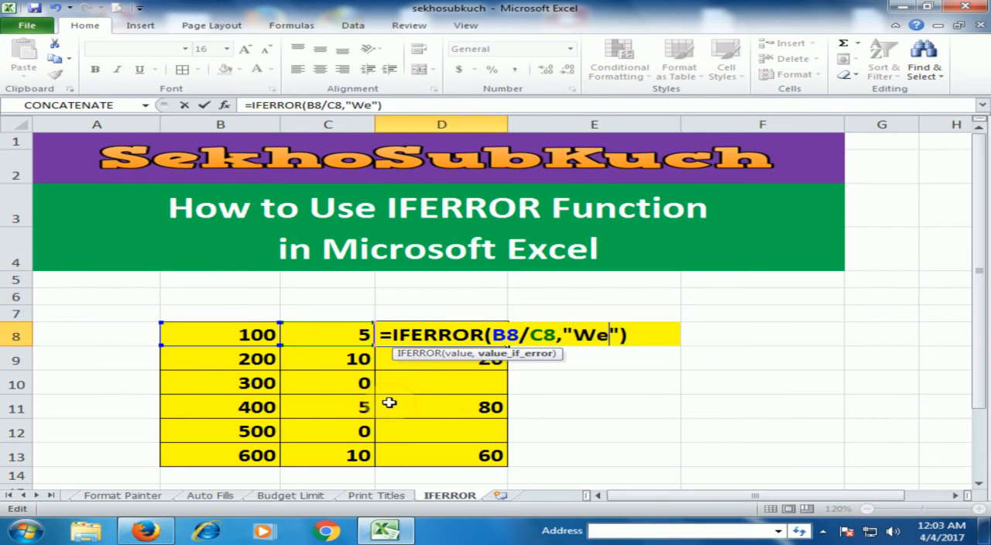
type("c")
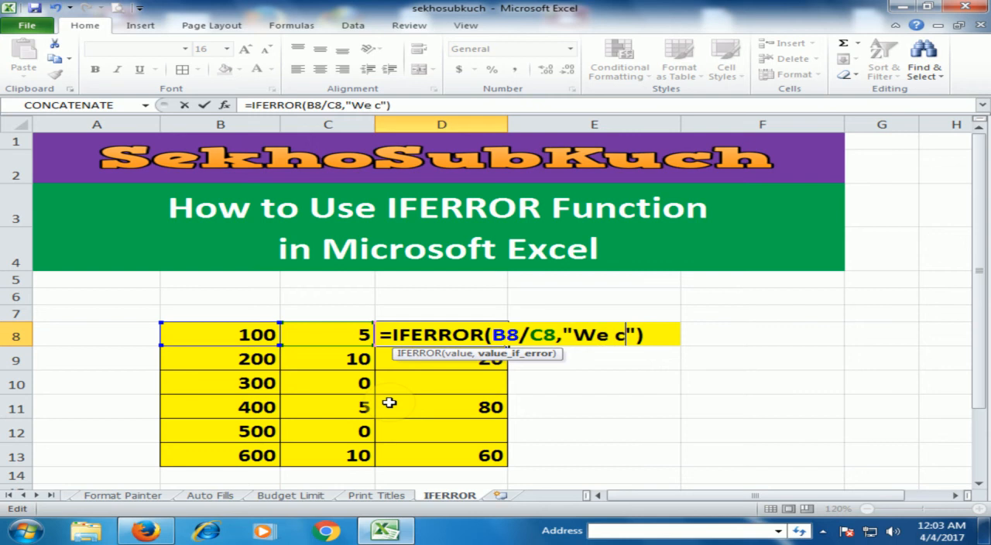
type("na")
key("BackSpace")
key("BackSpace")
type("anno")
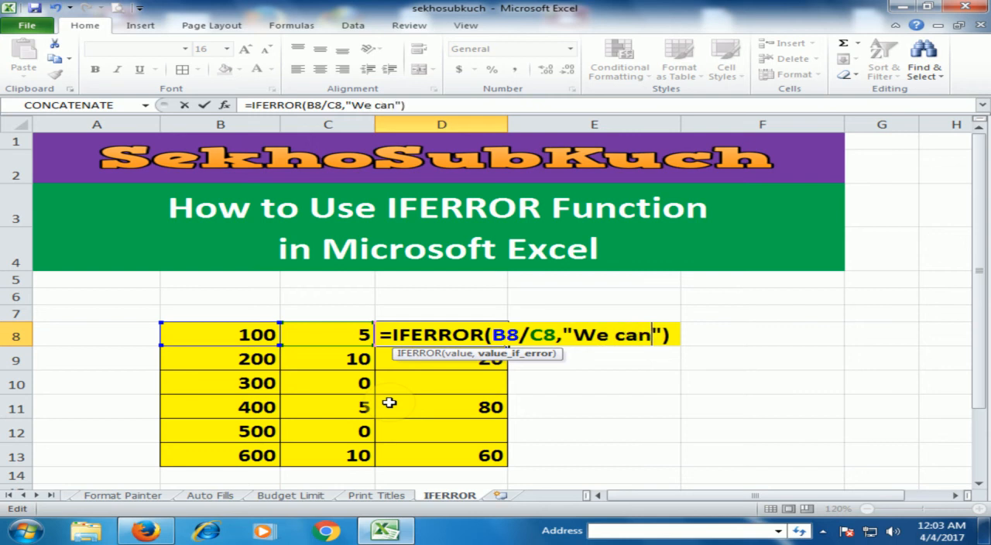
type("t div")
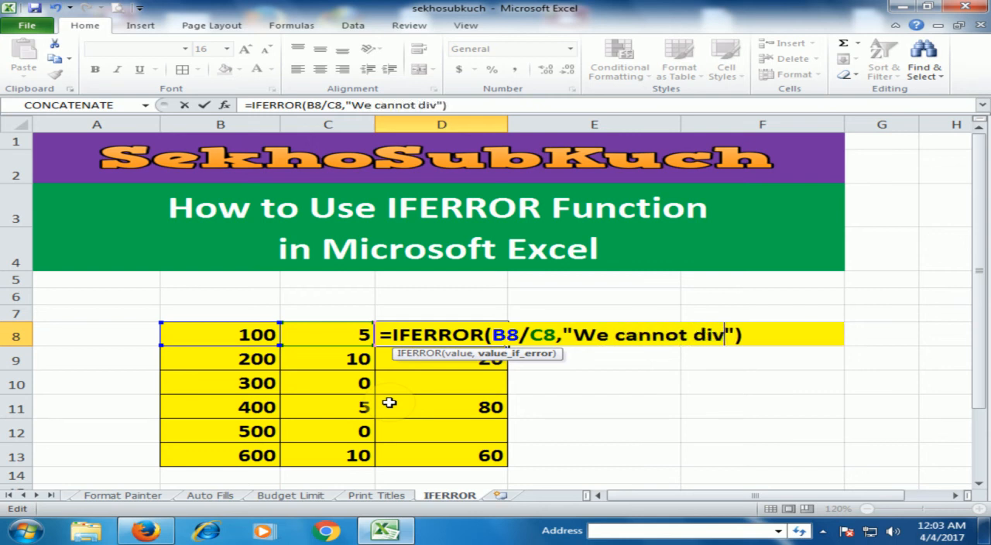
type("ide by ")
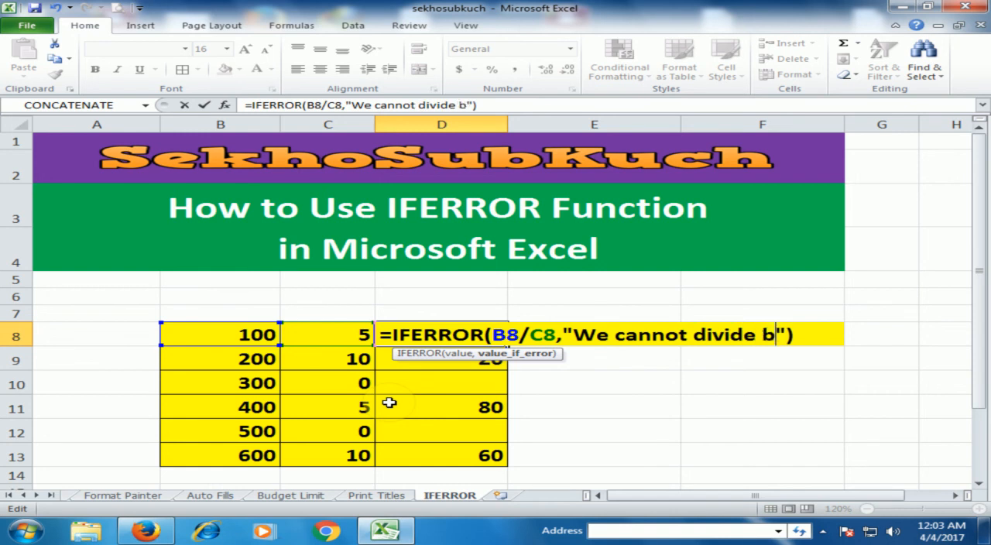
type("zero")
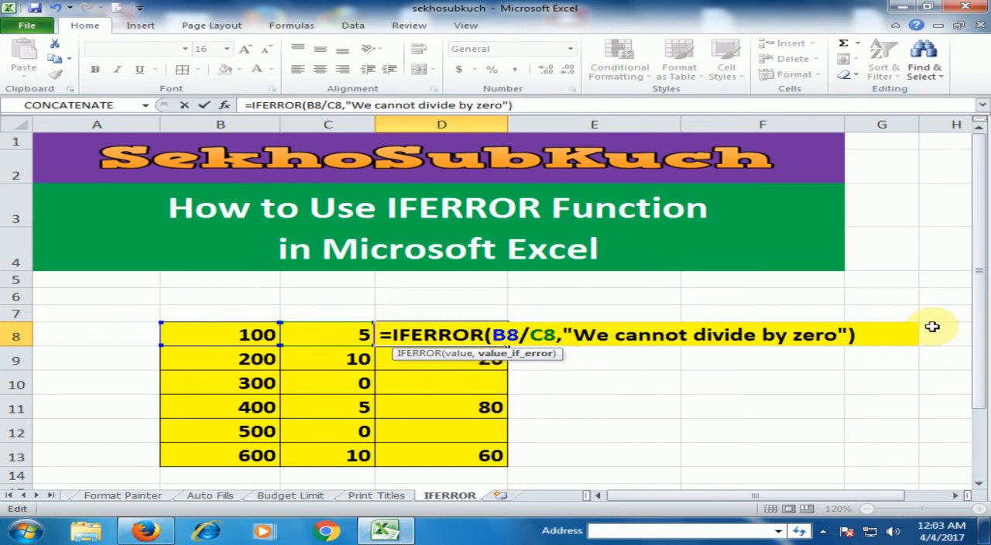
left_click(885, 335)
key("Return")
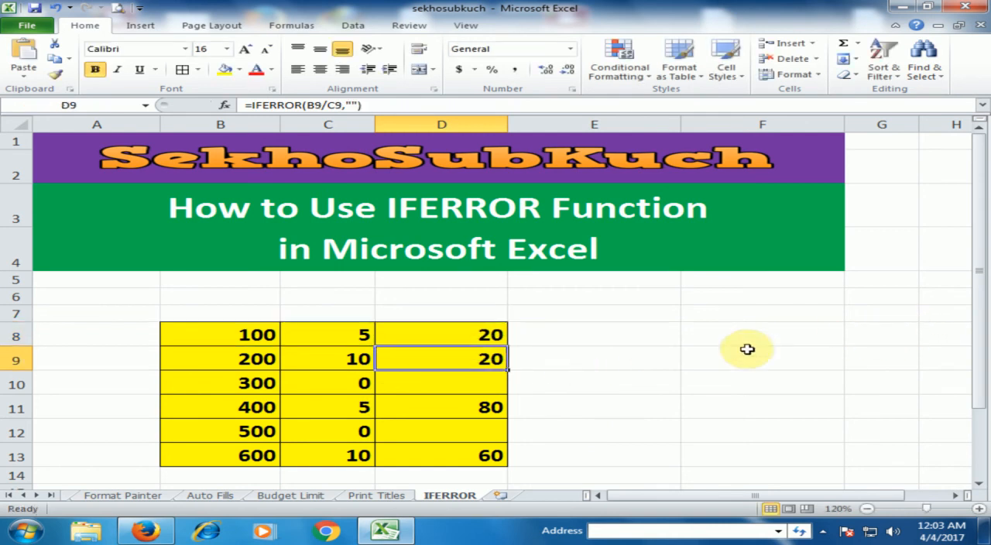
Step: Fill the updated D8 formula down through D13 and widen column D to fit the full error text
left_click(501, 339)
left_click_drag(508, 345, 500, 456)
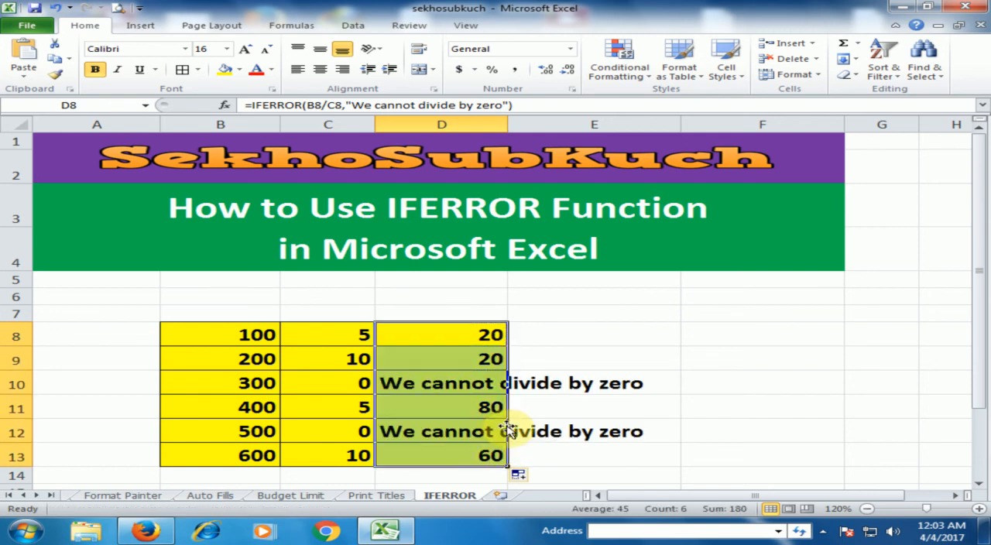
left_click_drag(509, 124, 667, 125)
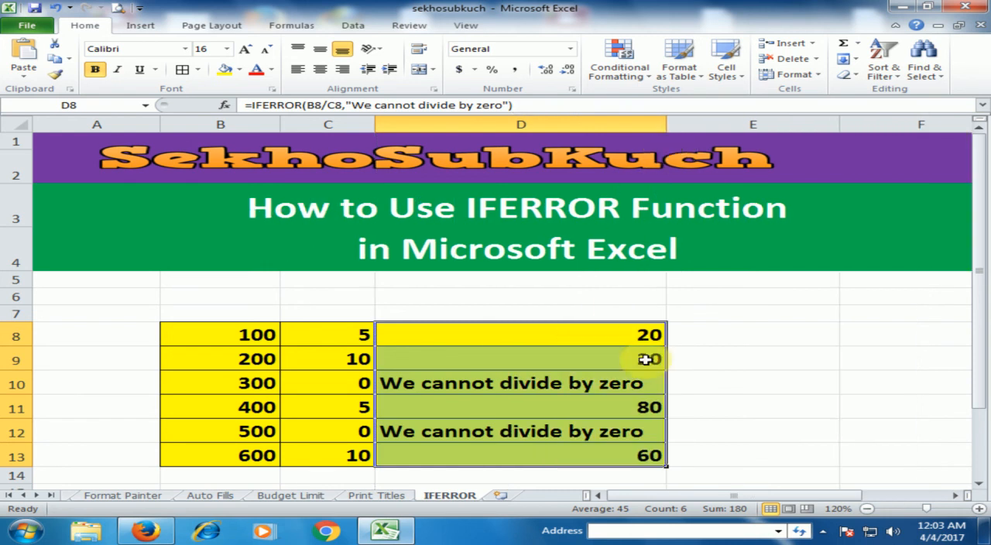
left_click(730, 383)
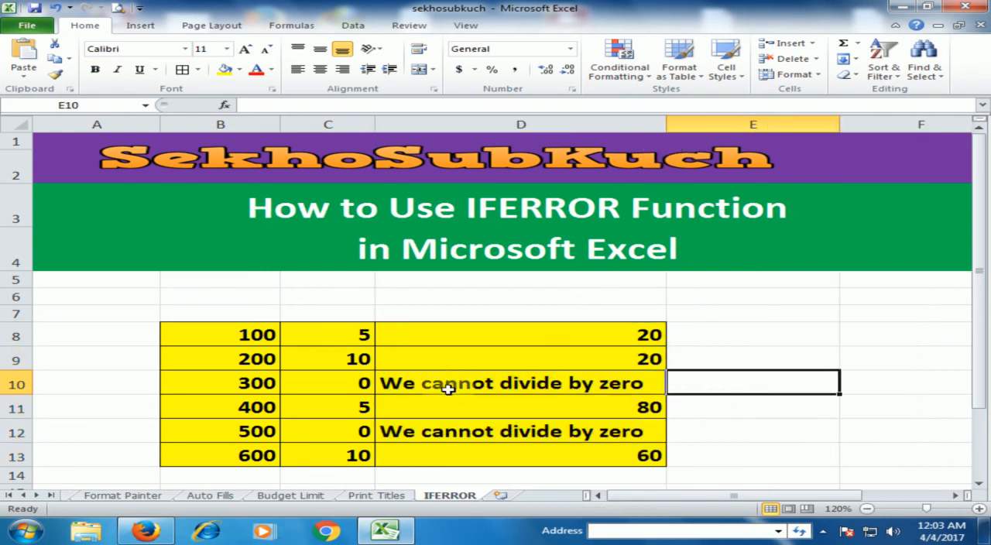
Step: Replace the error text in D8's IFERROR formula with "False"
double_click(626, 334)
left_click_drag(575, 334, 838, 334)
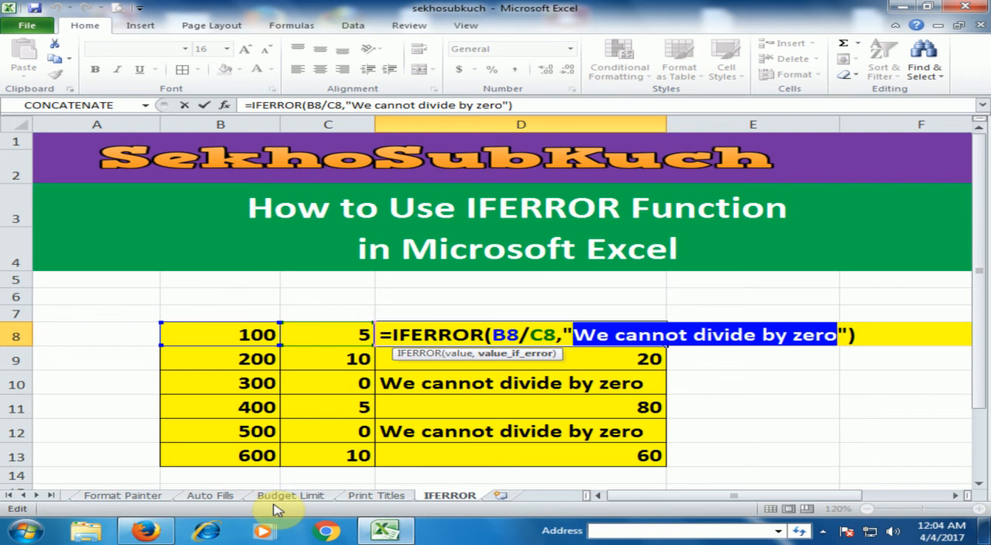
type("False")
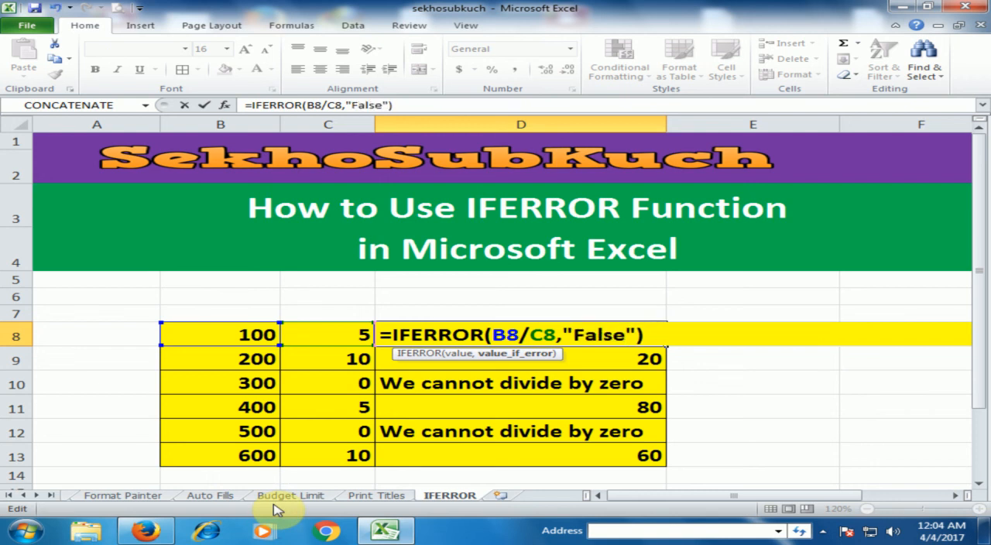
key("Return")
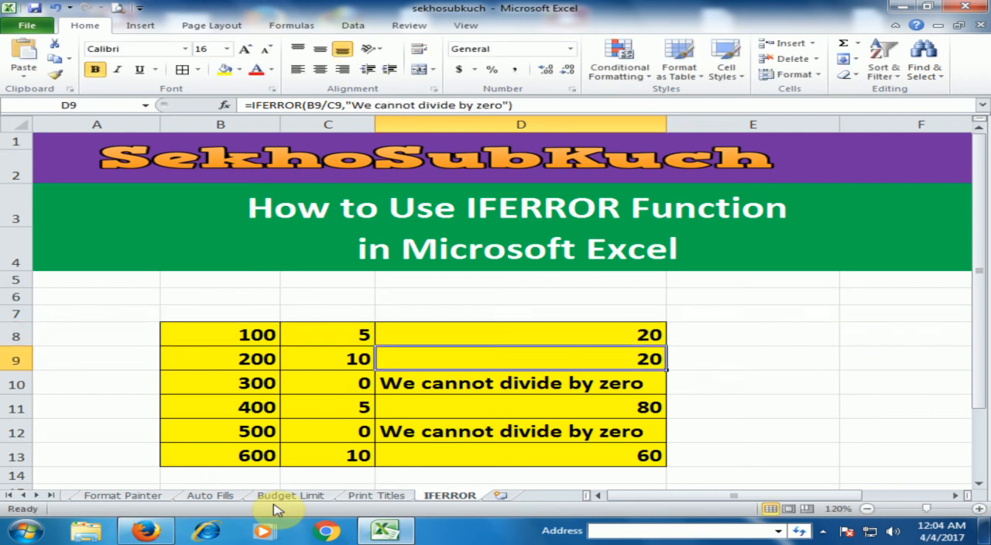
Step: Fill the revised D8 formula down through D13 and narrow column D to suit the shorter text
left_click(568, 339)
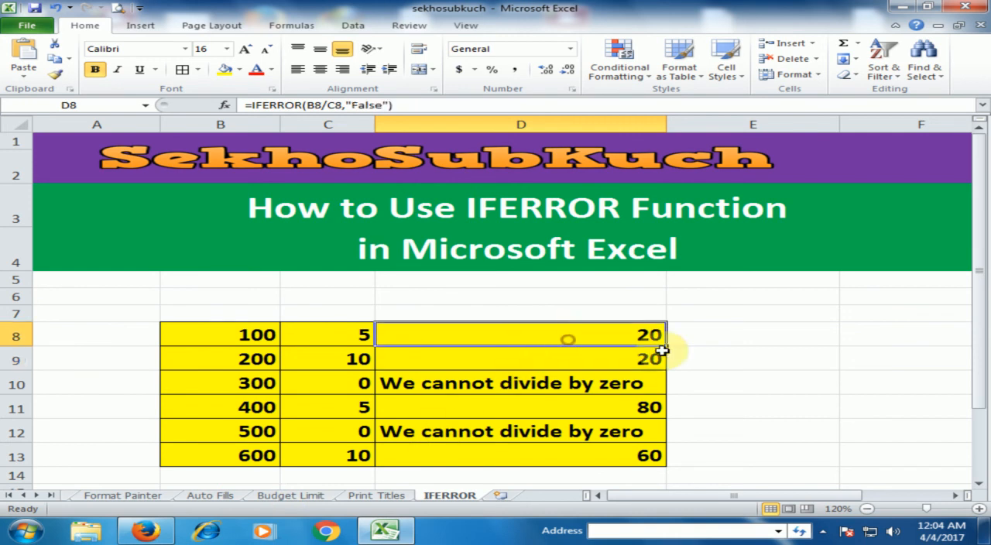
double_click(666, 346)
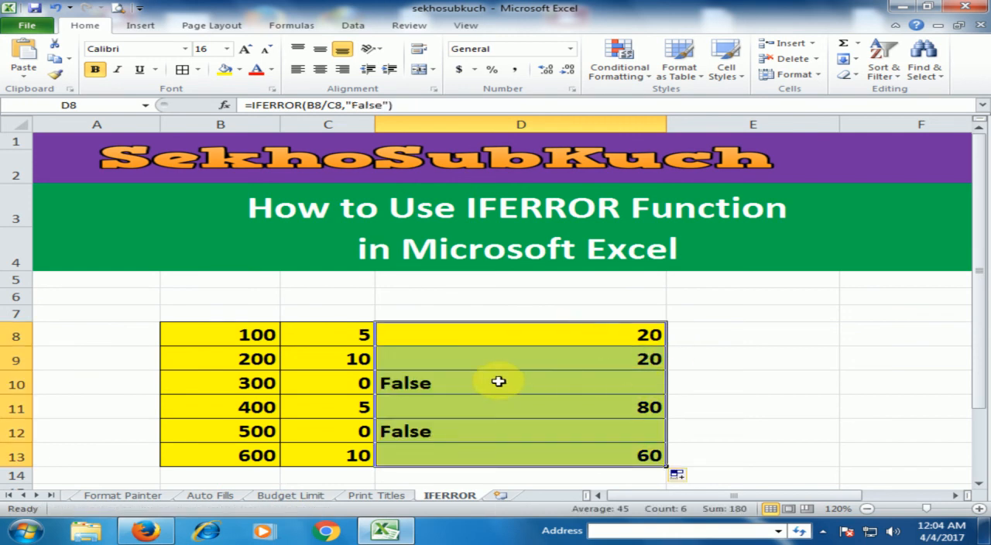
left_click_drag(665, 126, 538, 133)
left_click(625, 350)
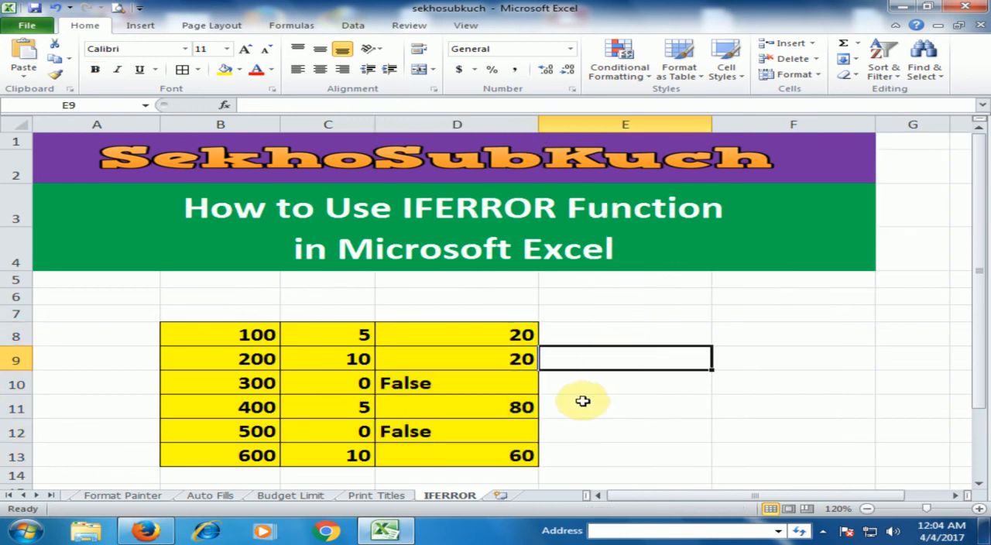